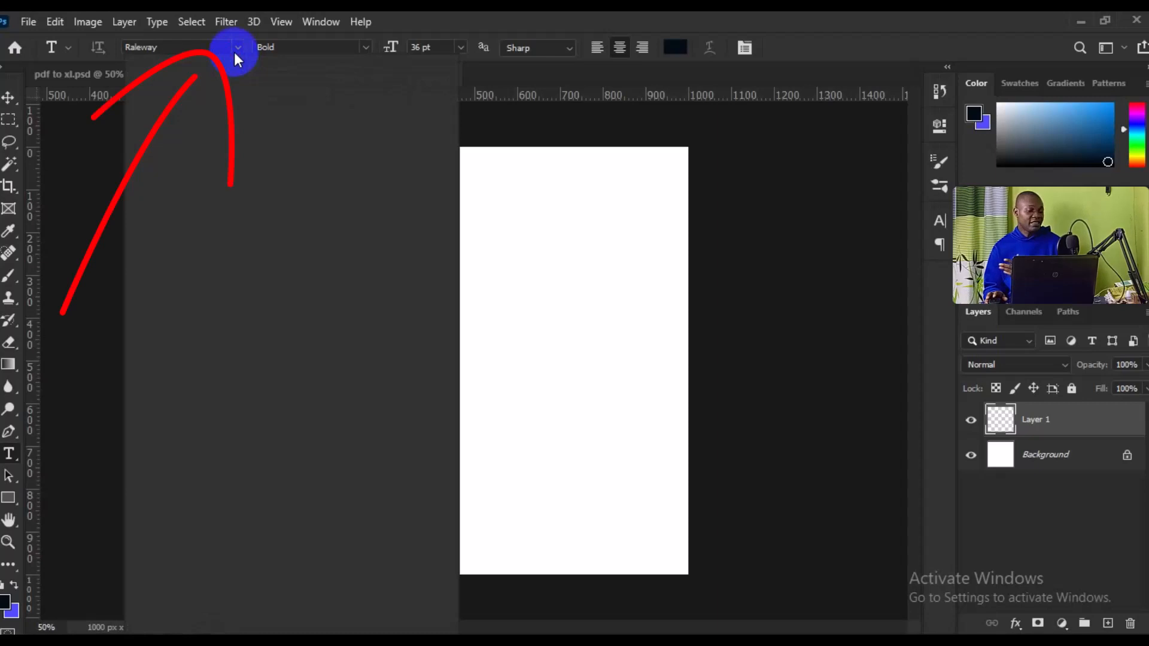
# Step: Set the Type tool's font to Roboto Medium at 18 pt
pyautogui.click(237, 48)
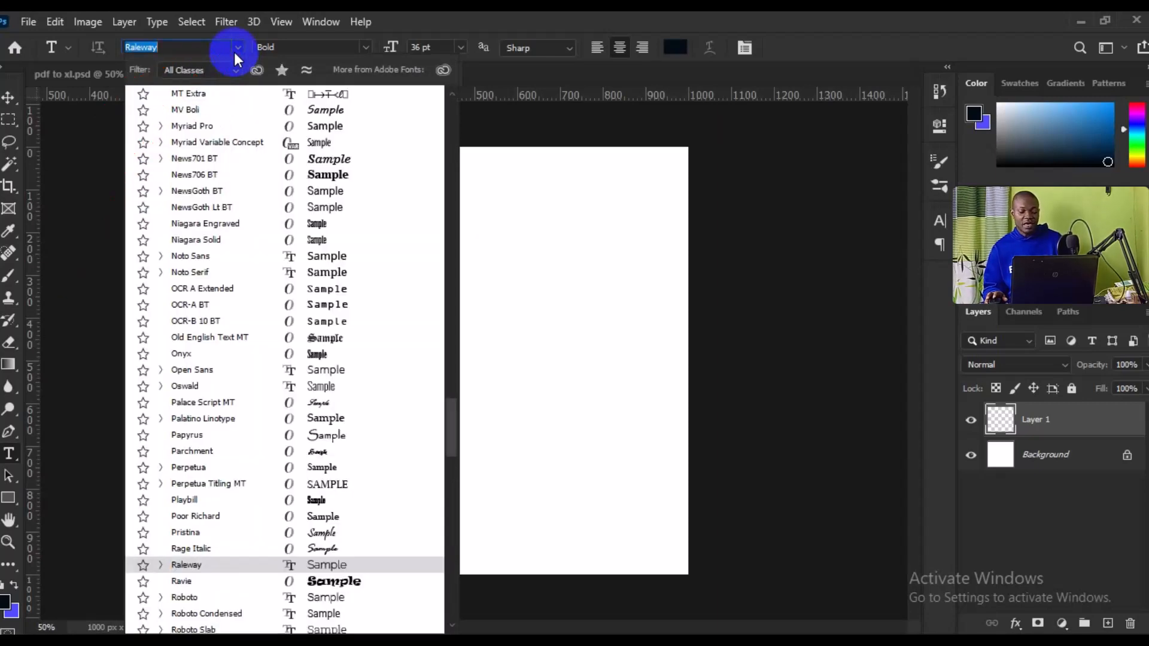
pyautogui.write('roboto')
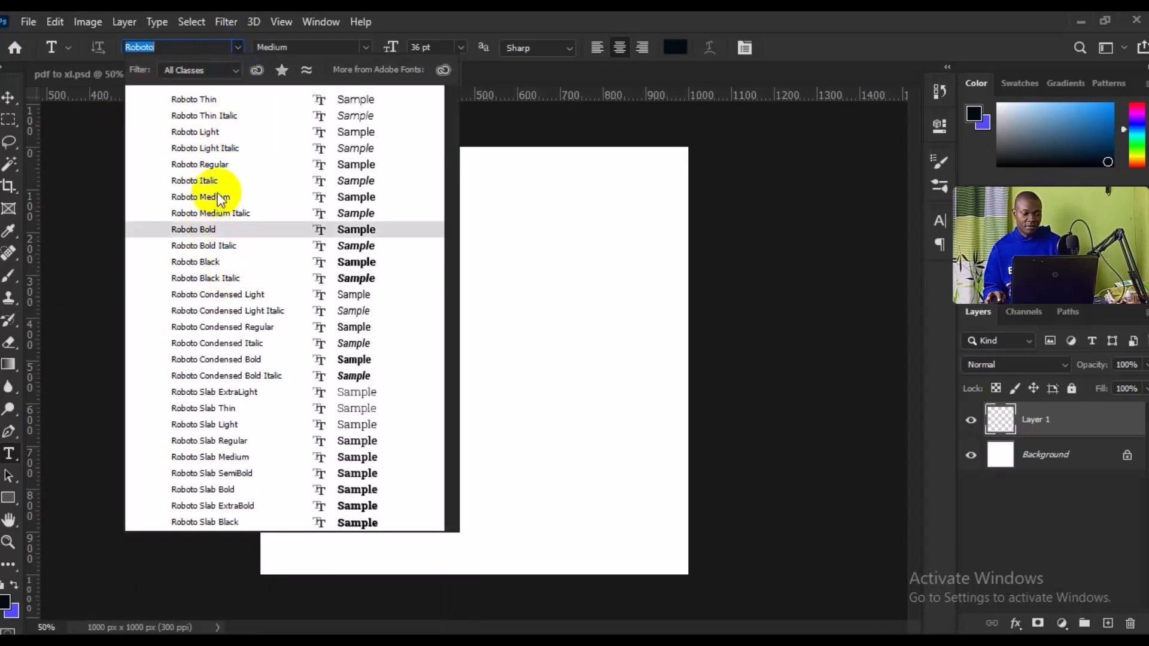
pyautogui.click(217, 196)
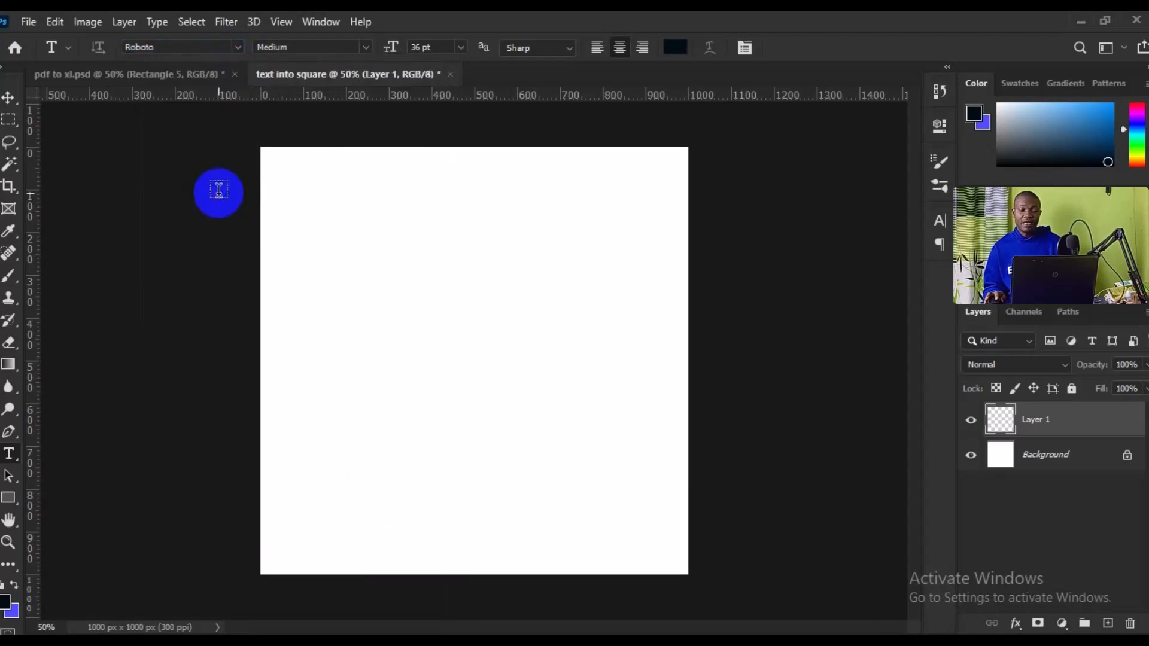
pyautogui.click(461, 47)
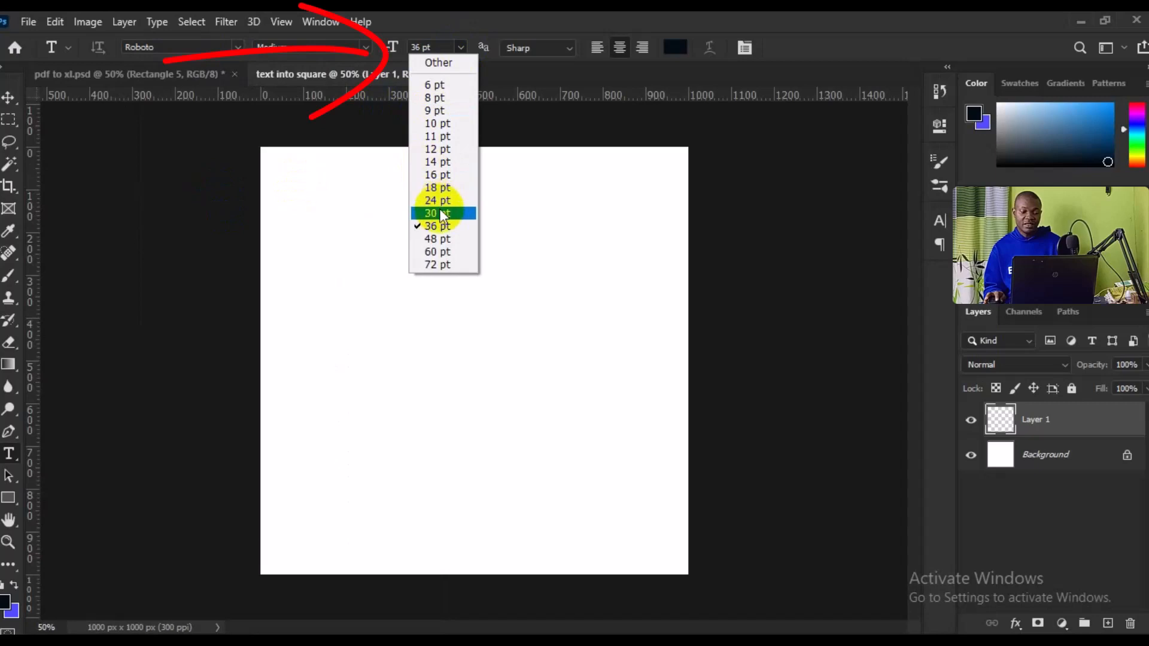
pyautogui.click(438, 187)
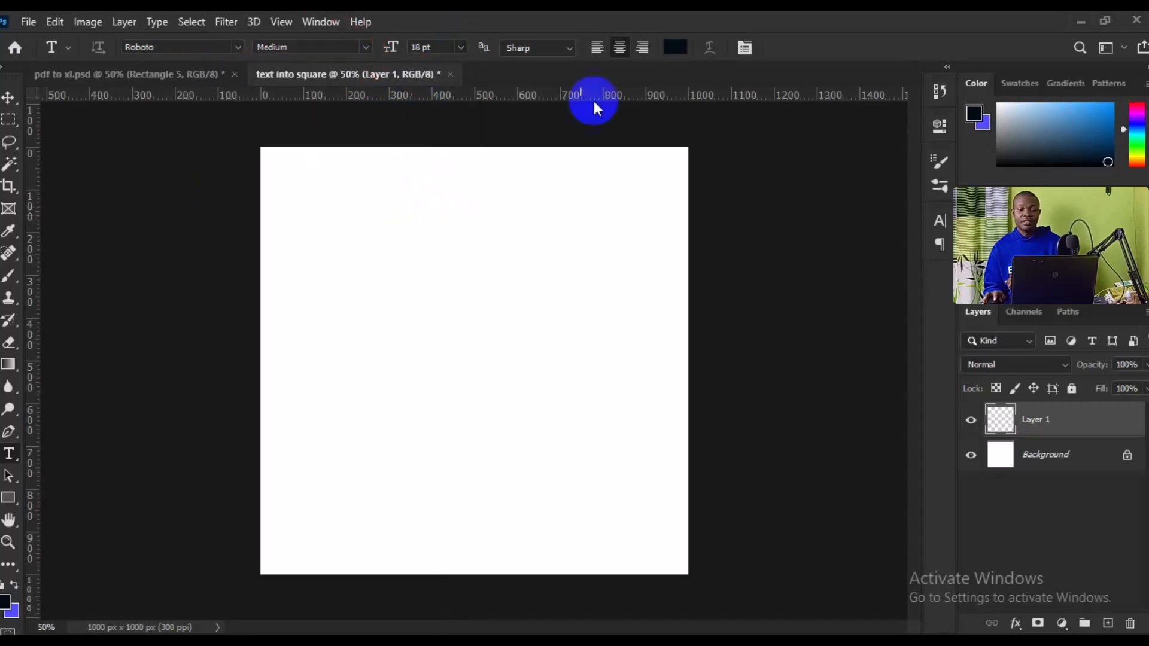
# Step: Set the text color to near-black 000102 and the text alignment to left
pyautogui.click(670, 48)
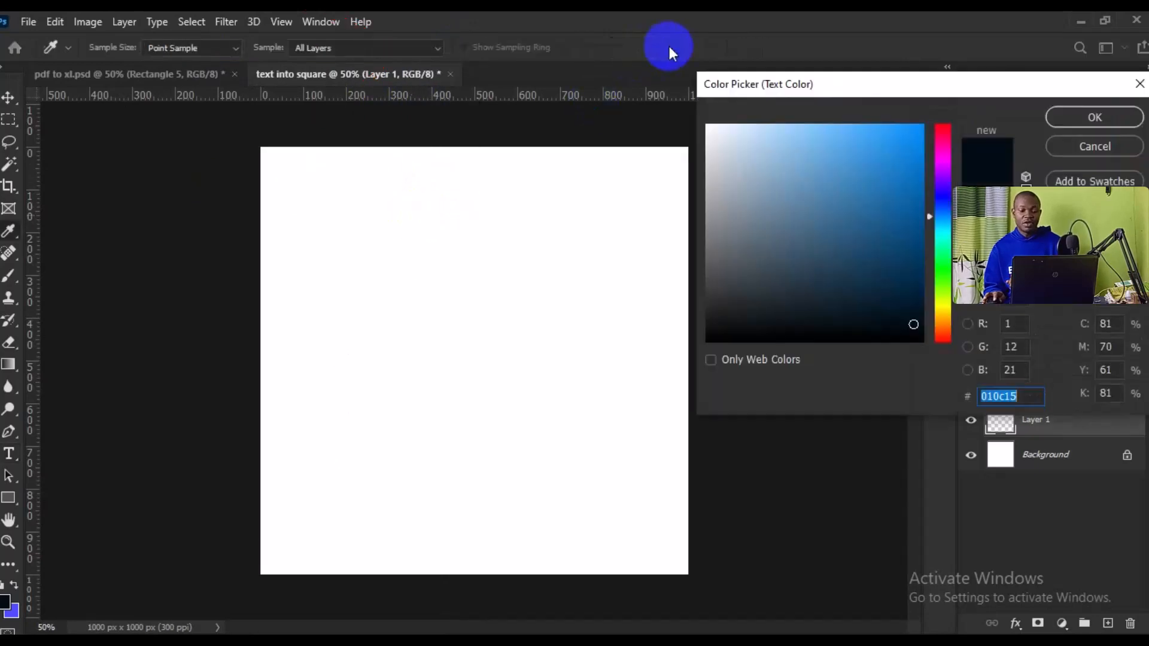
pyautogui.click(920, 339)
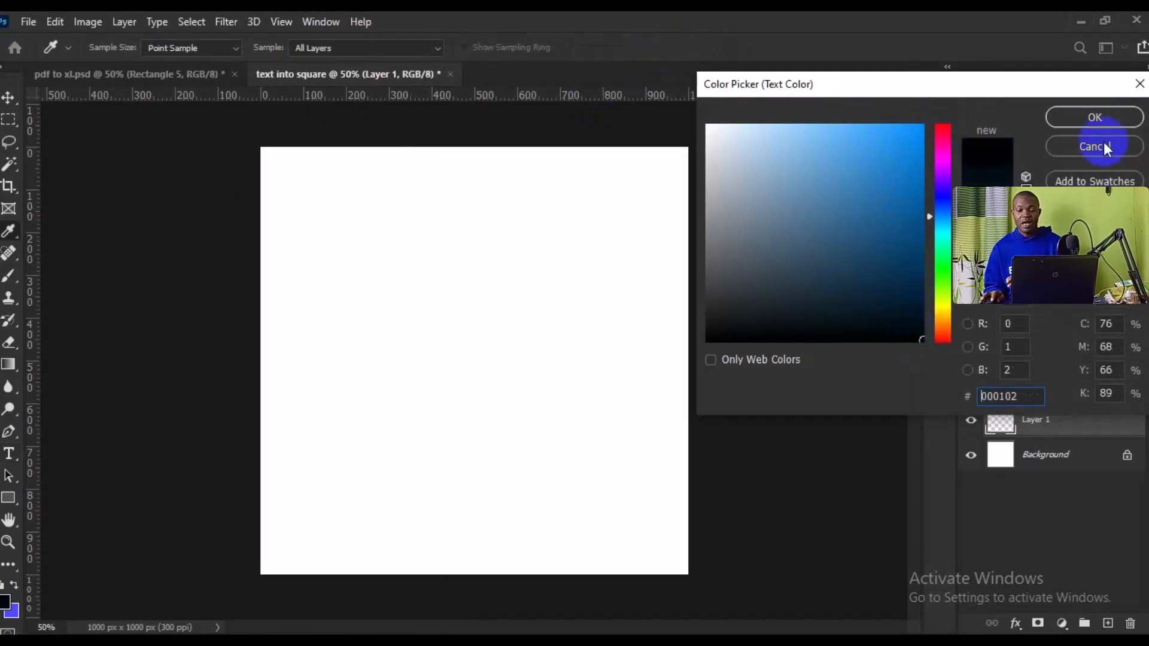
pyautogui.click(1094, 120)
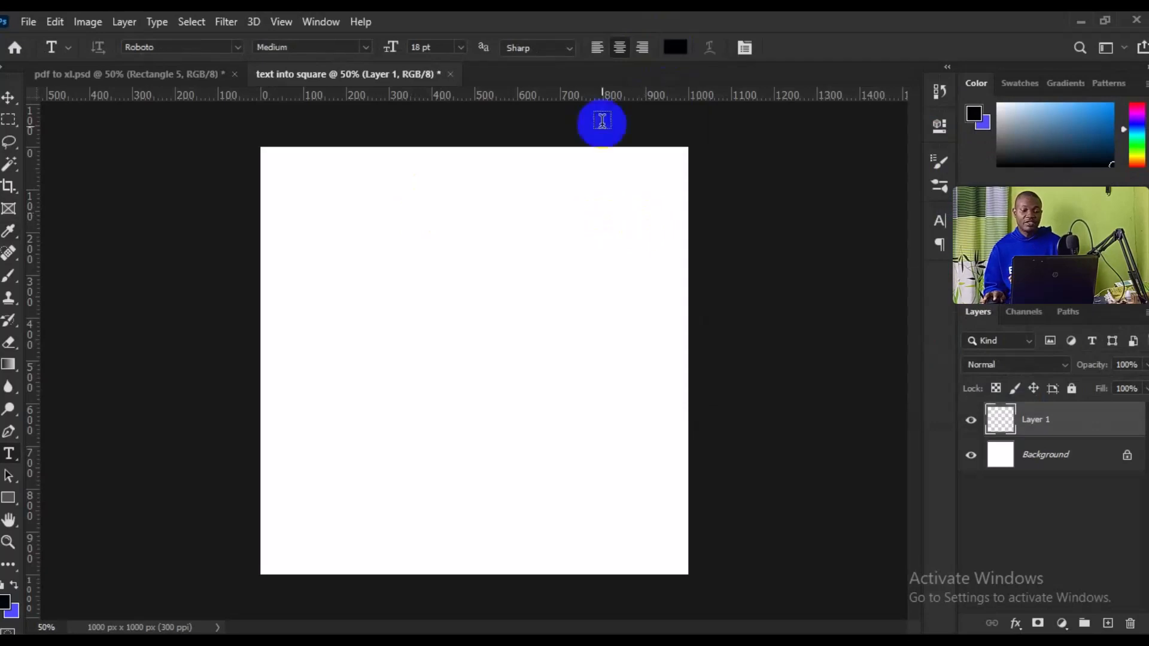
pyautogui.click(598, 48)
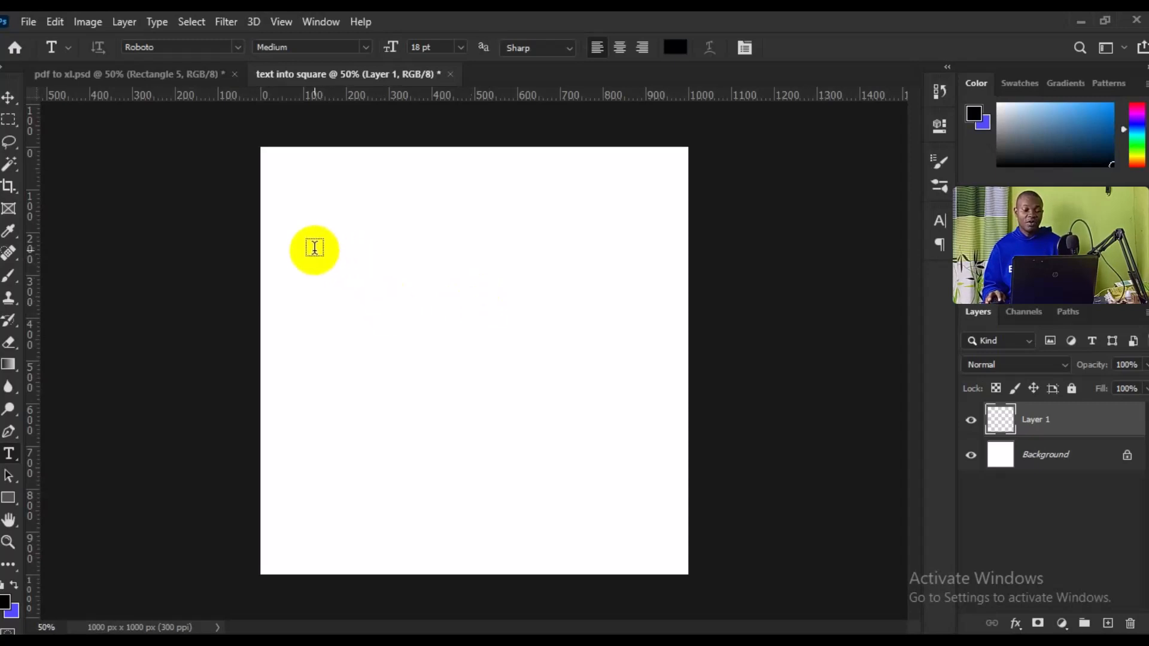
# Step: Draw a roughly square text box on the canvas and replace its placeholder with the copied "Vestibulum vel tristique arcu" passage selected in Notepad
pyautogui.moveTo(306, 250); pyautogui.dragTo(540, 461)
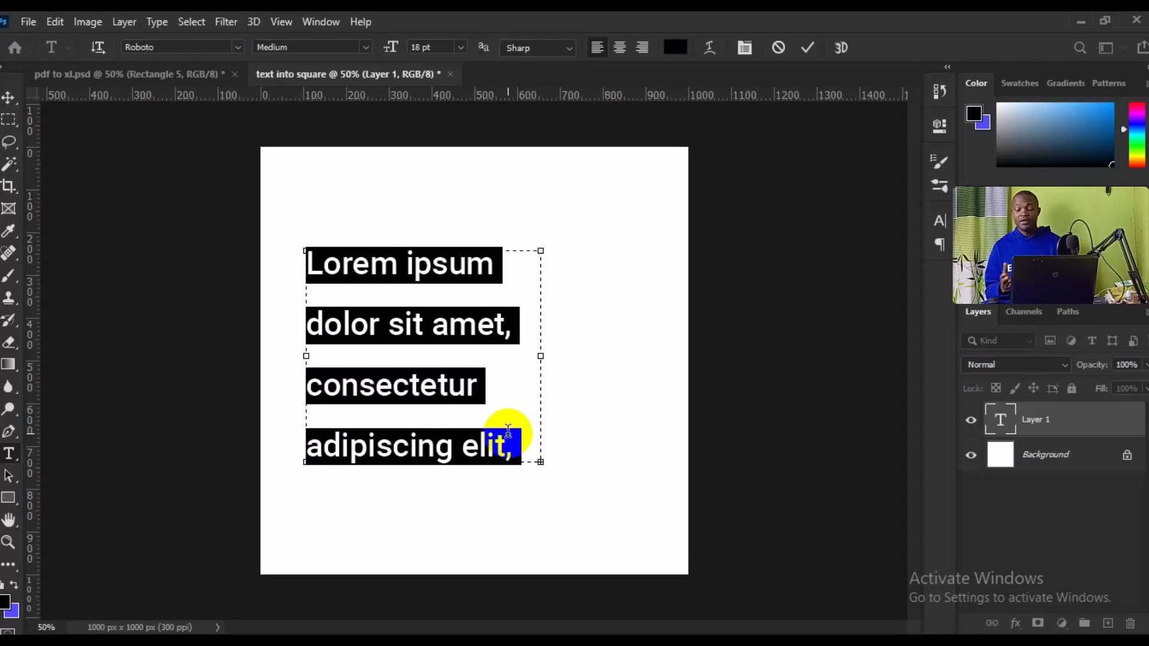
pyautogui.press('BackSpace')
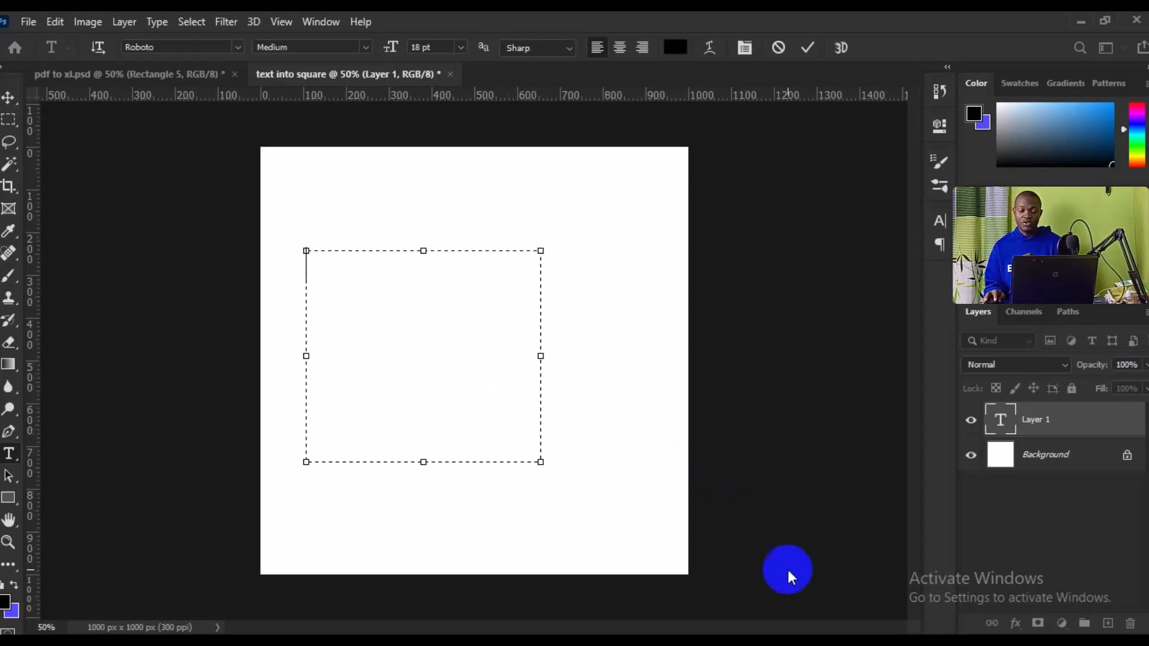
pyautogui.hotkey('alt', 'Tab')
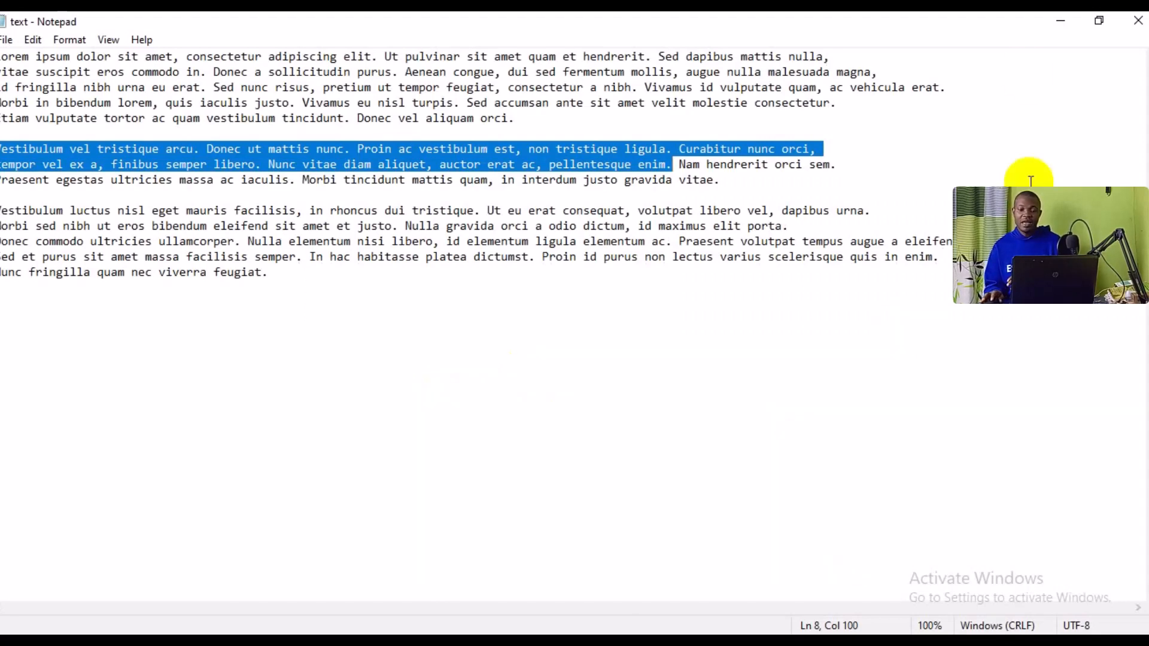
pyautogui.click(1058, 21)
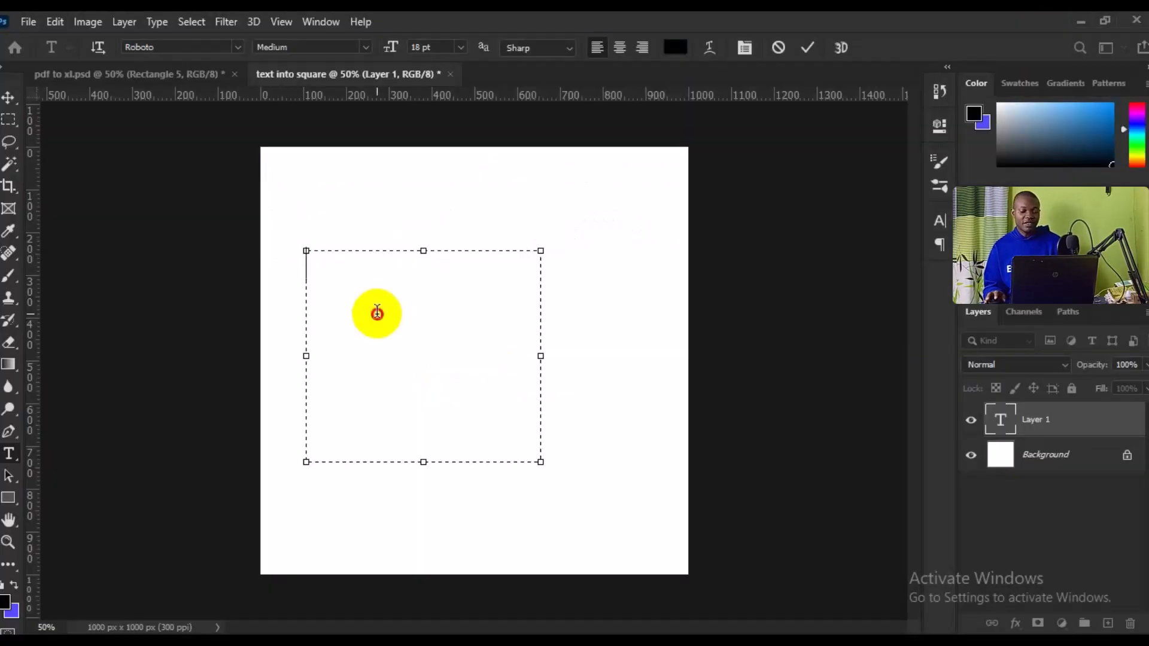
pyautogui.press('ctrl')
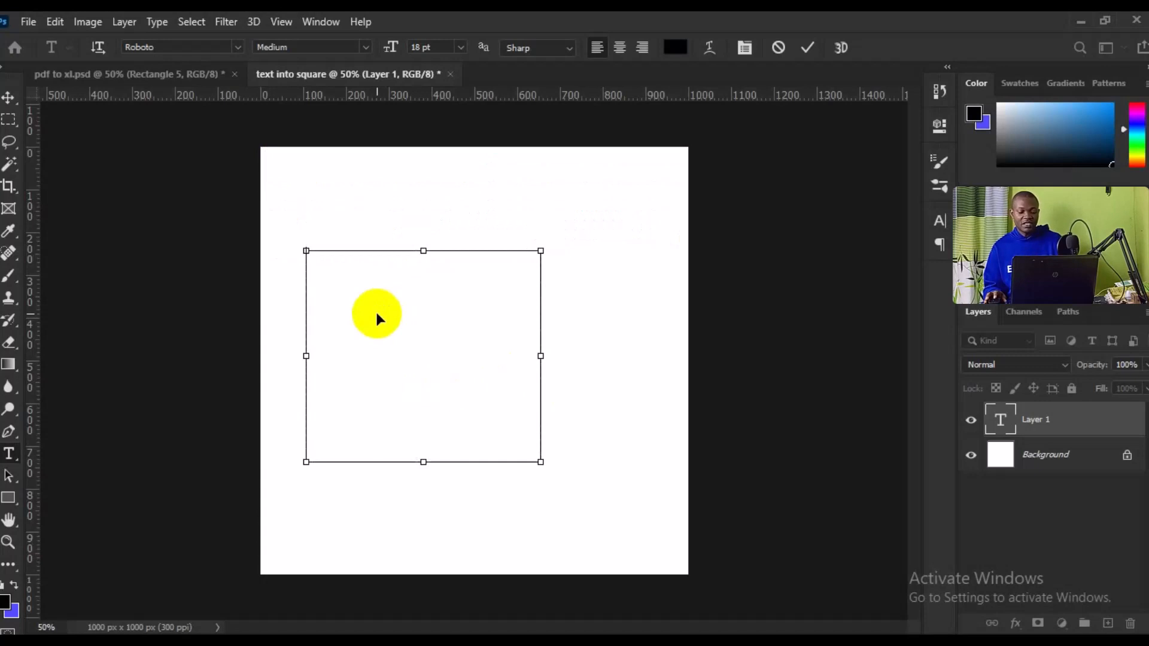
pyautogui.hotkey('ctrl', 'v')
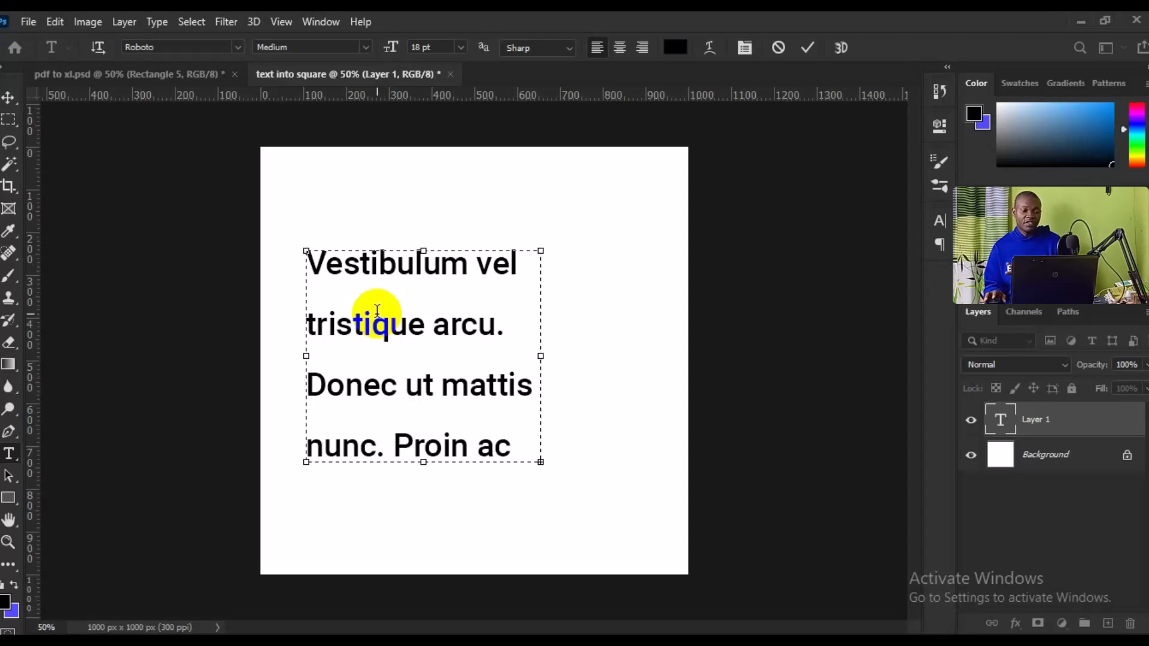
# Step: Reduce the font size of all the text in the box, first to 10 pt and finally to 6 pt
pyautogui.hotkey('ctrl', 'a')
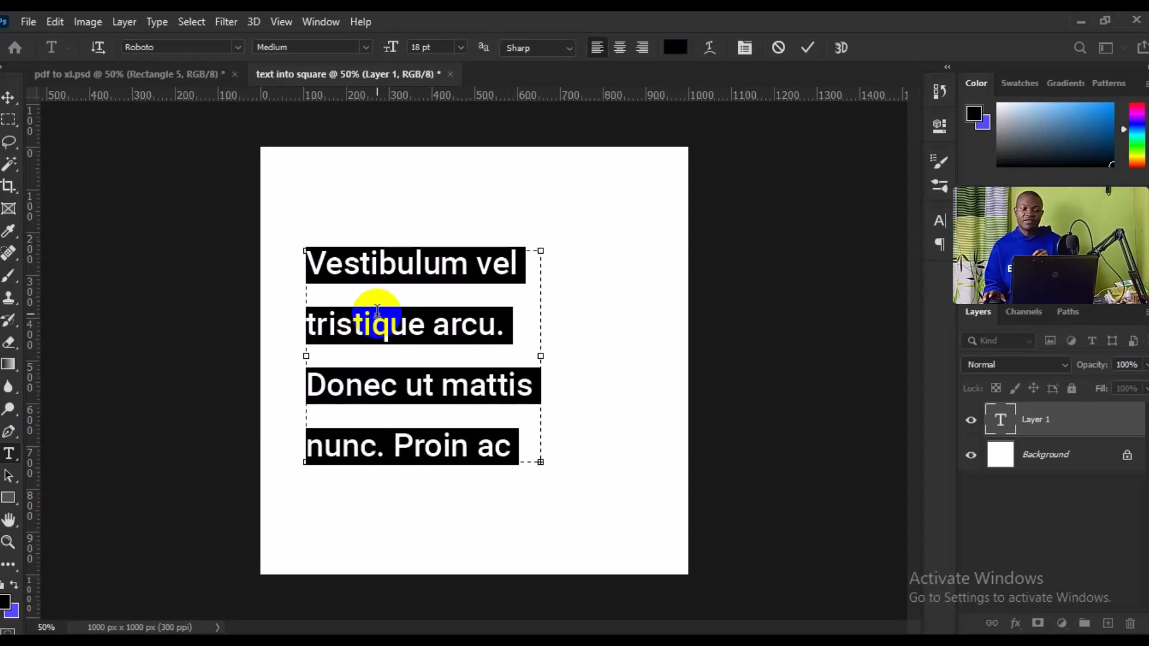
pyautogui.click(429, 77)
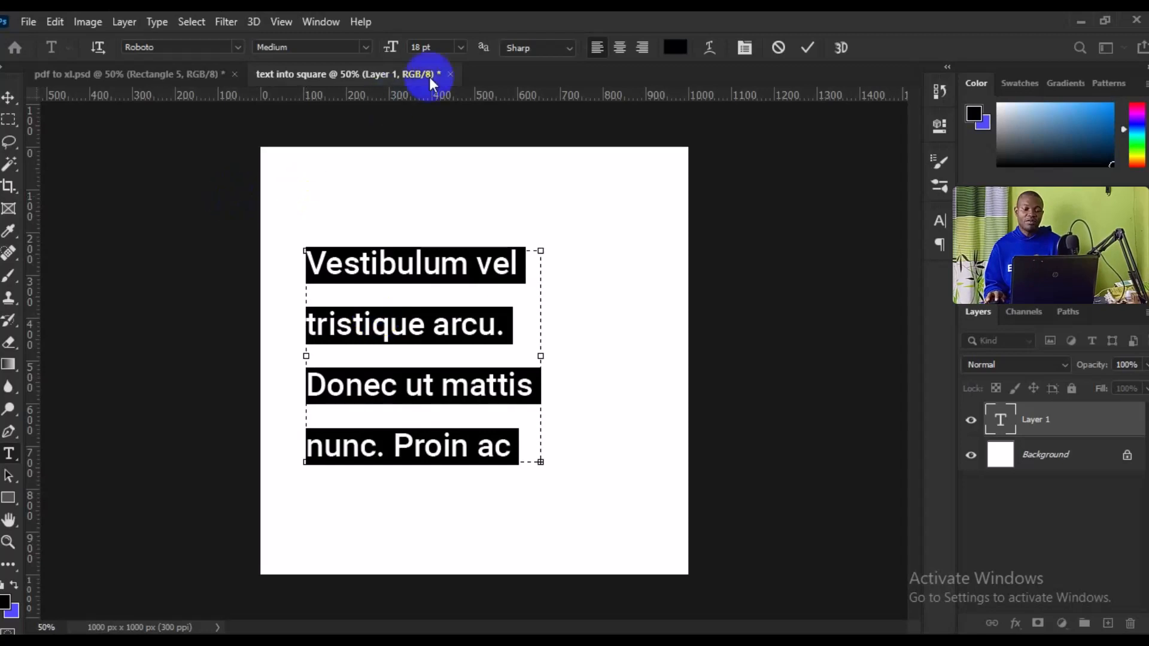
pyautogui.click(461, 47)
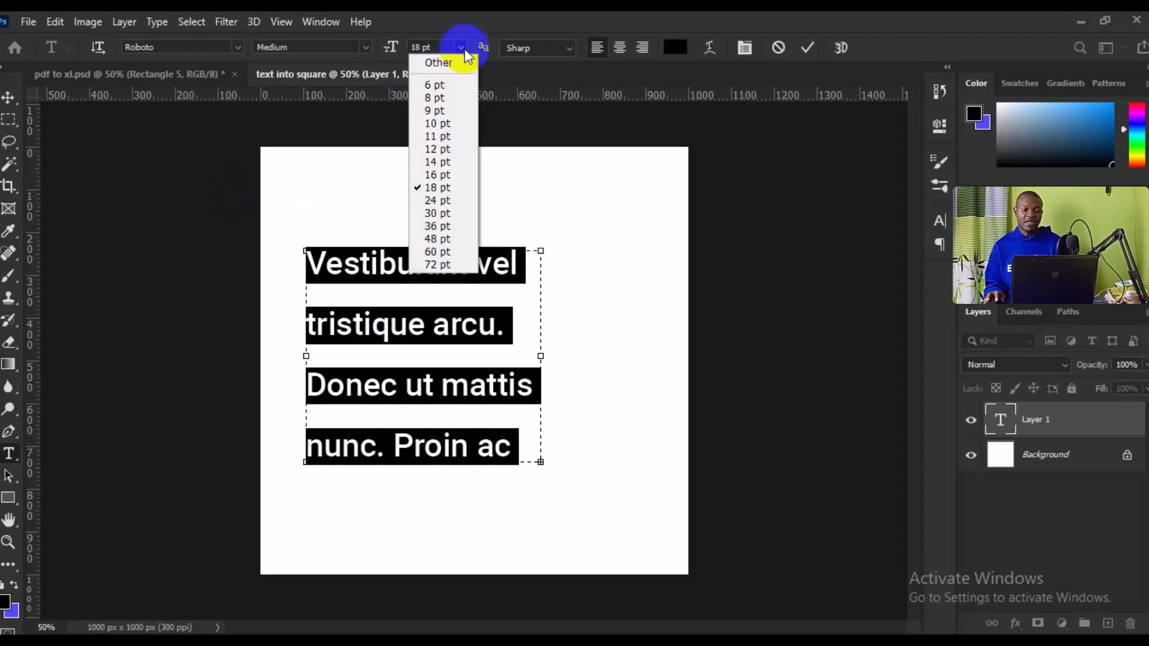
pyautogui.click(458, 117)
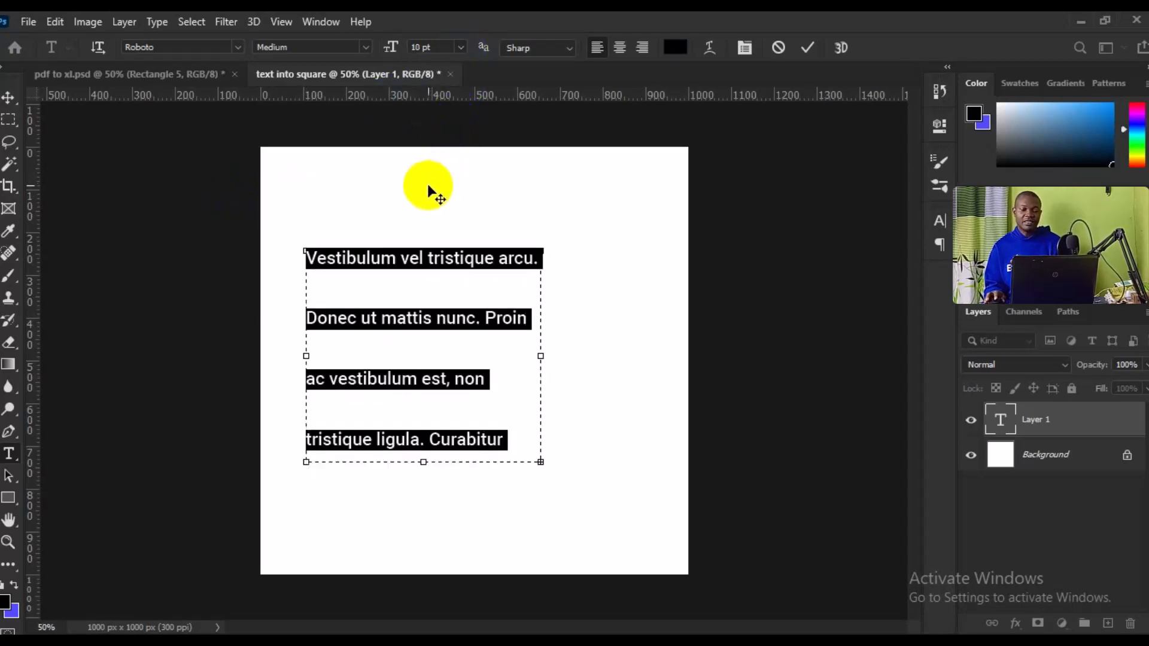
pyautogui.click(466, 50)
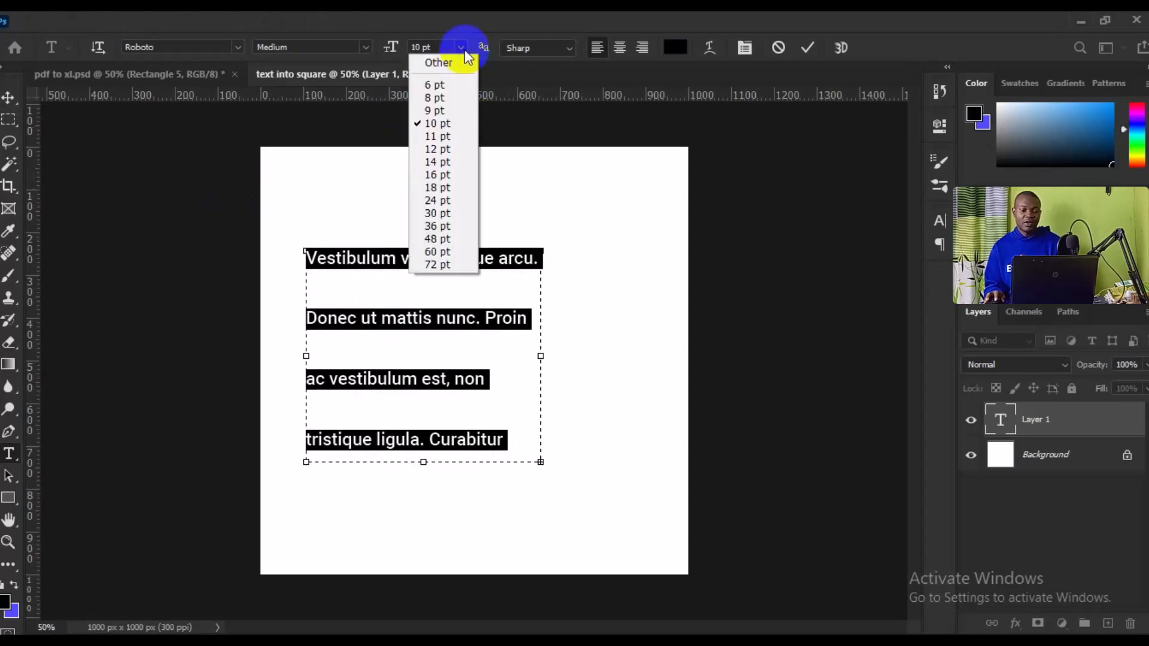
pyautogui.click(464, 84)
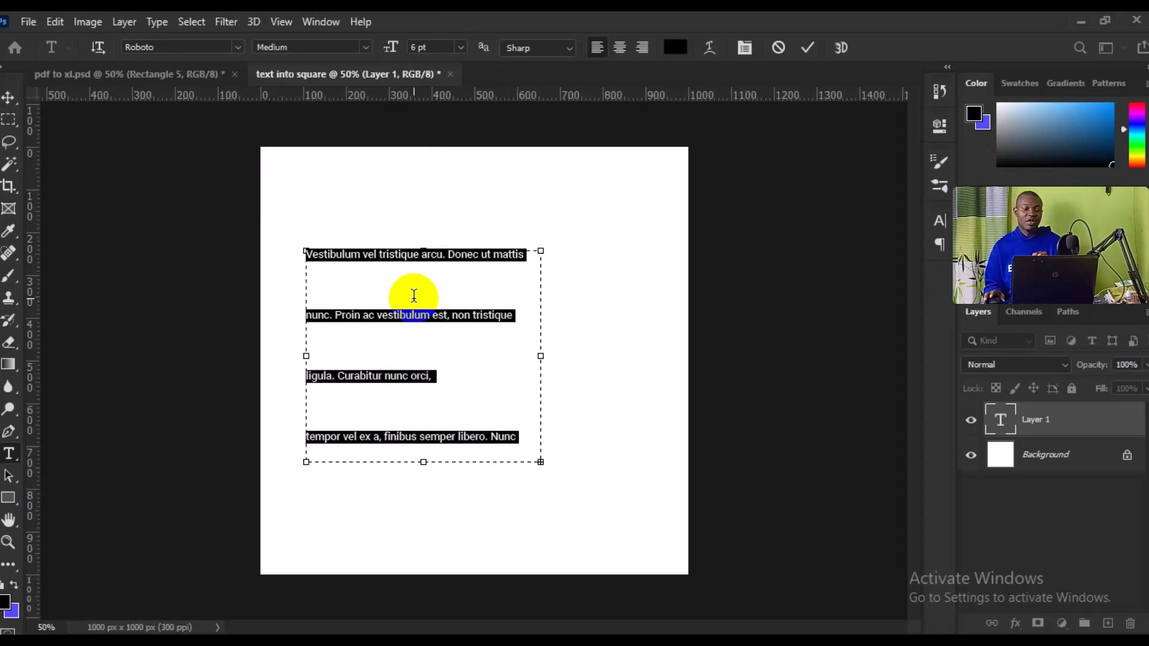
# Step: Set the line spacing of the selected text to Auto in the character settings
pyautogui.click(158, 24)
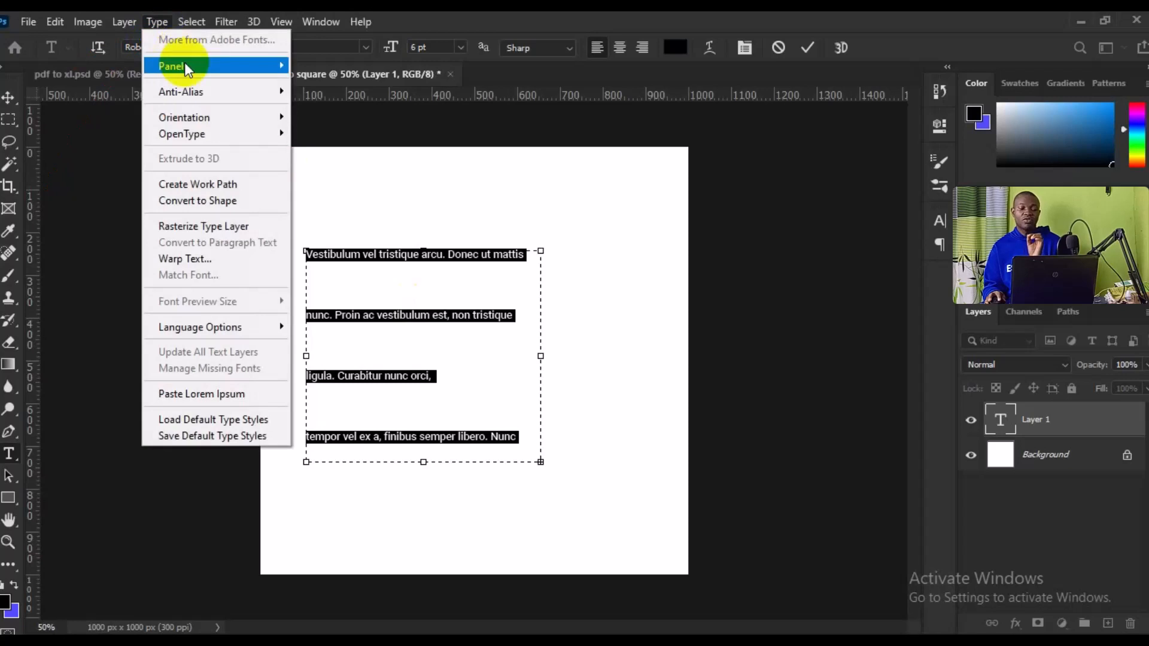
pyautogui.moveTo(184, 62)
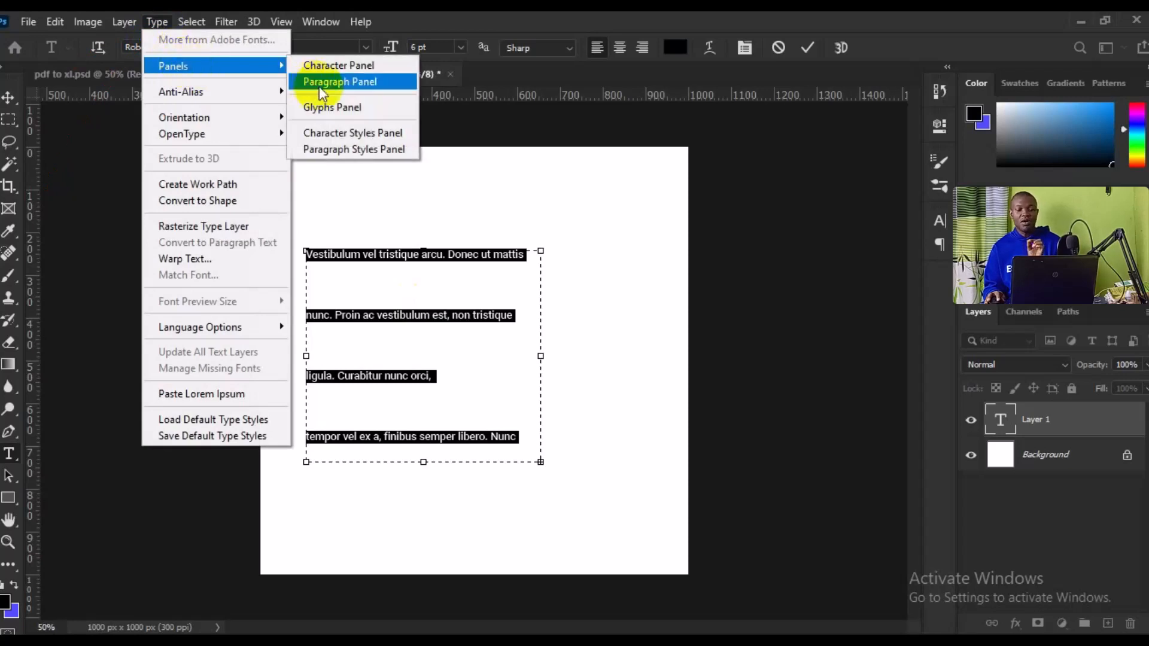
pyautogui.click(327, 67)
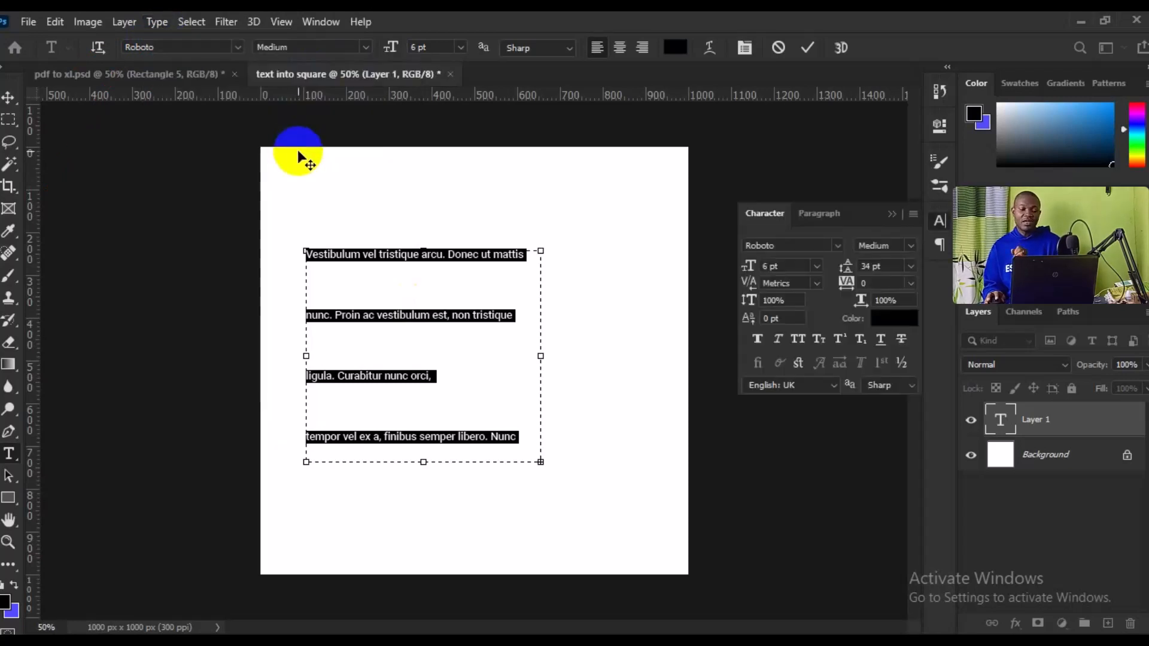
pyautogui.click(909, 268)
pyautogui.click(892, 282)
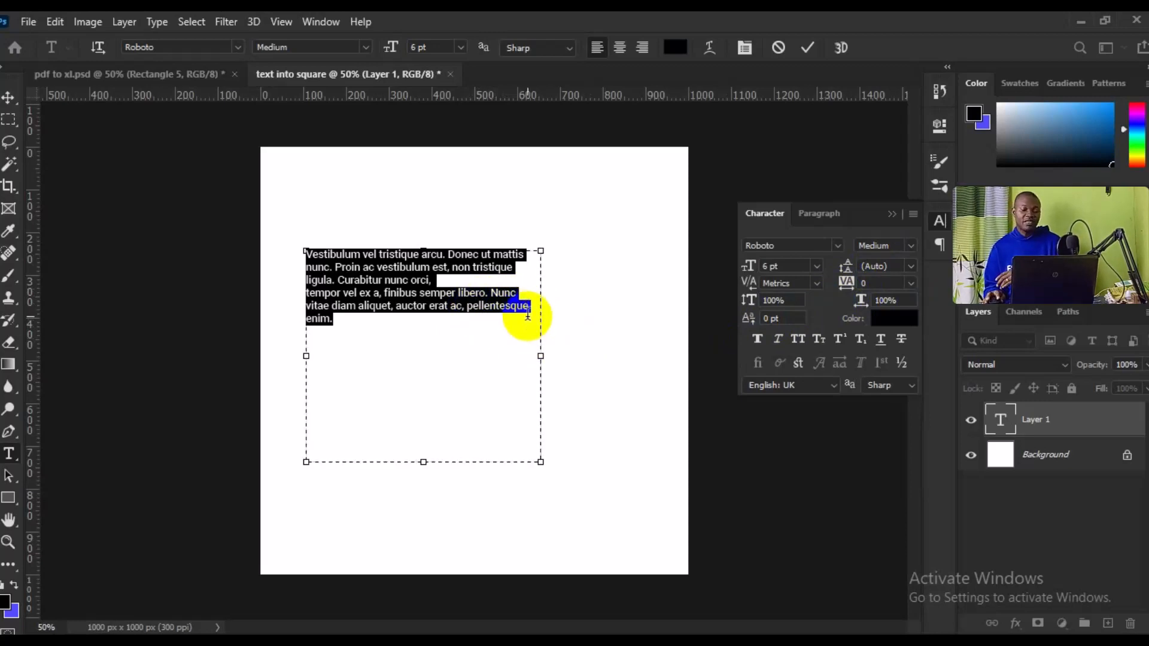
# Step: Paste the passage two more times after the existing text and remove the line break before the first added copy
pyautogui.click(427, 335)
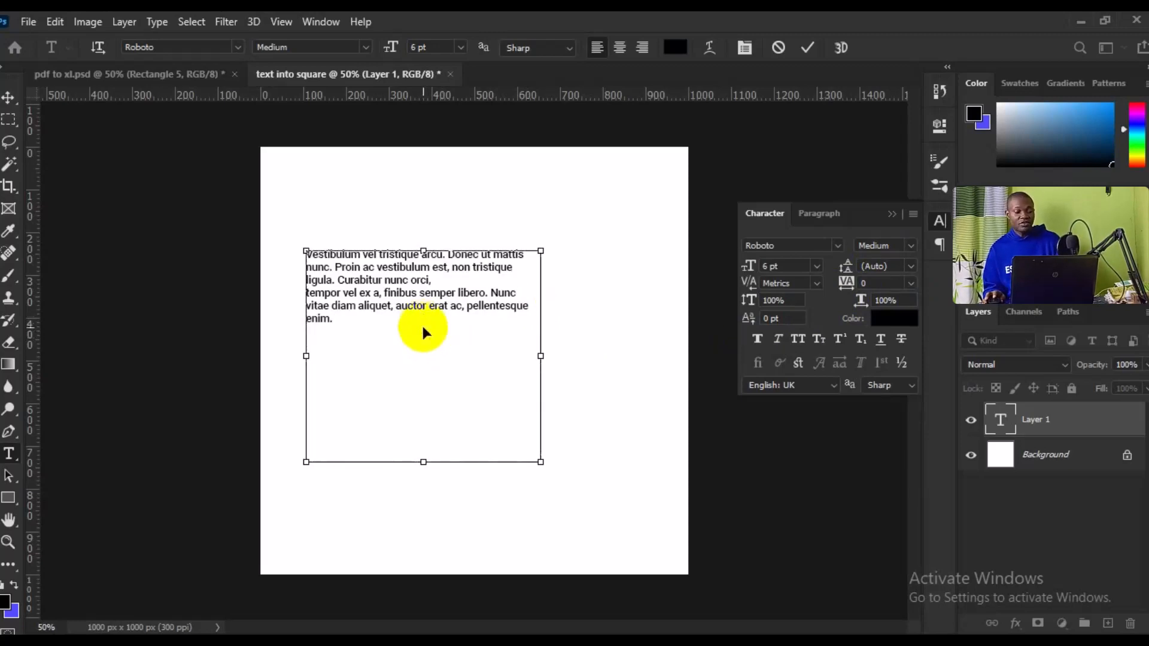
pyautogui.write('Vestibulum vel tristique arcu. Donec ut mattis nunc. Proin ac vestibulum est, non tristique ligula. Curabitur nunc orci, tempor vel ex a, finibus semper libero. Nunc vitae diam aliquet, auctor erat ac, pellentesque enim.')
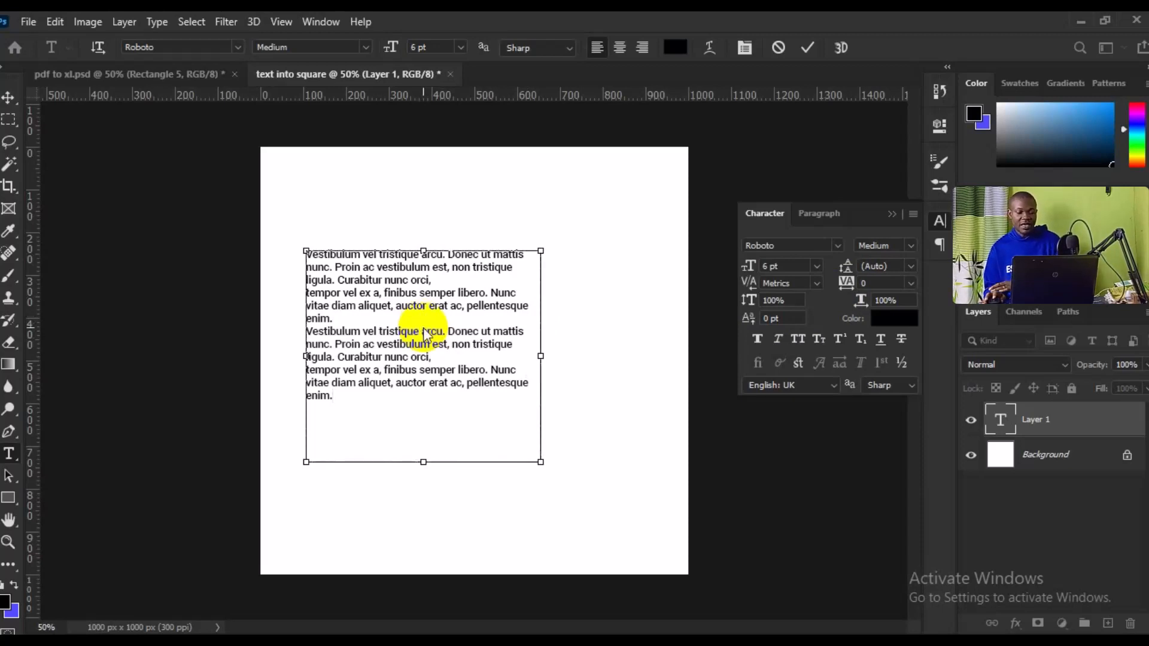
pyautogui.write('Vestibulum vel tristique arcu. Donec ut mattis nunc. Proin ac vestibulum est, non tristique ligula. Curabitur nunc orci, tempor vel ex a, finibus semper libero. Nunc vitae diam aliquet, auctor erat ac, pellentesque enim.')
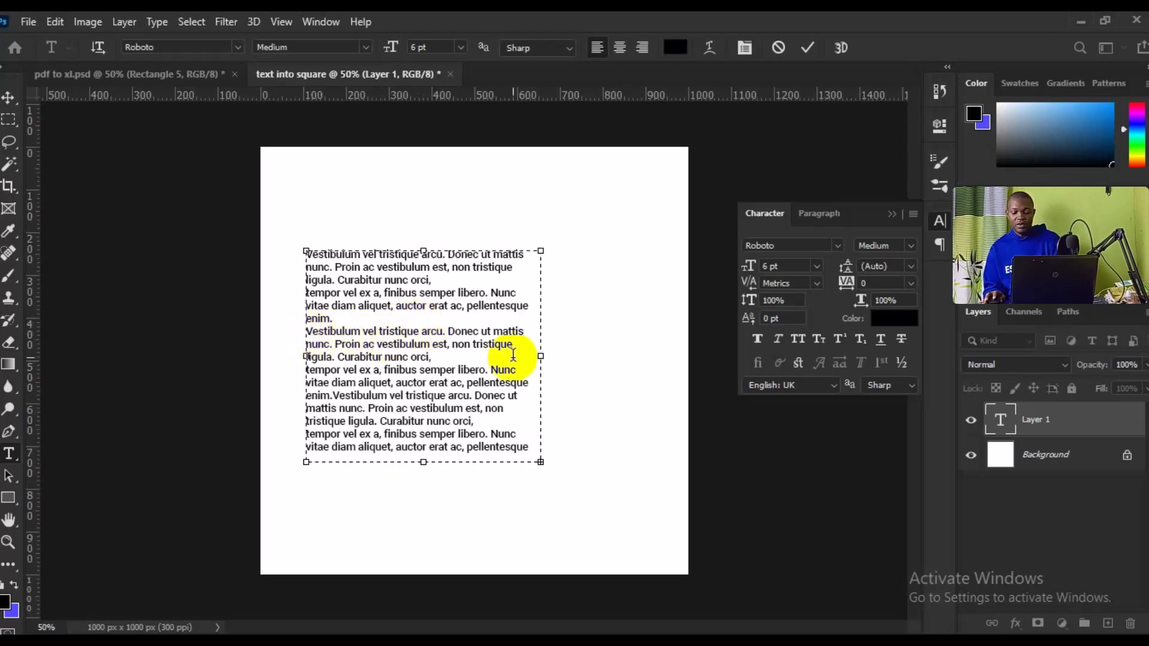
pyautogui.press('Delete')
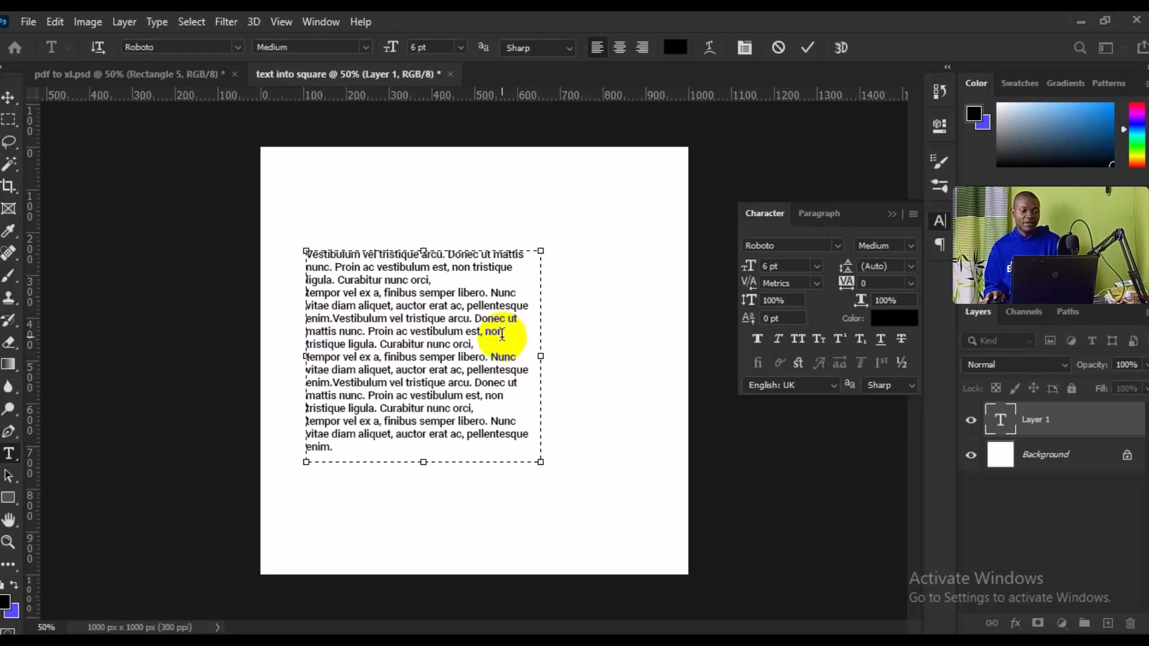
pyautogui.click(307, 299)
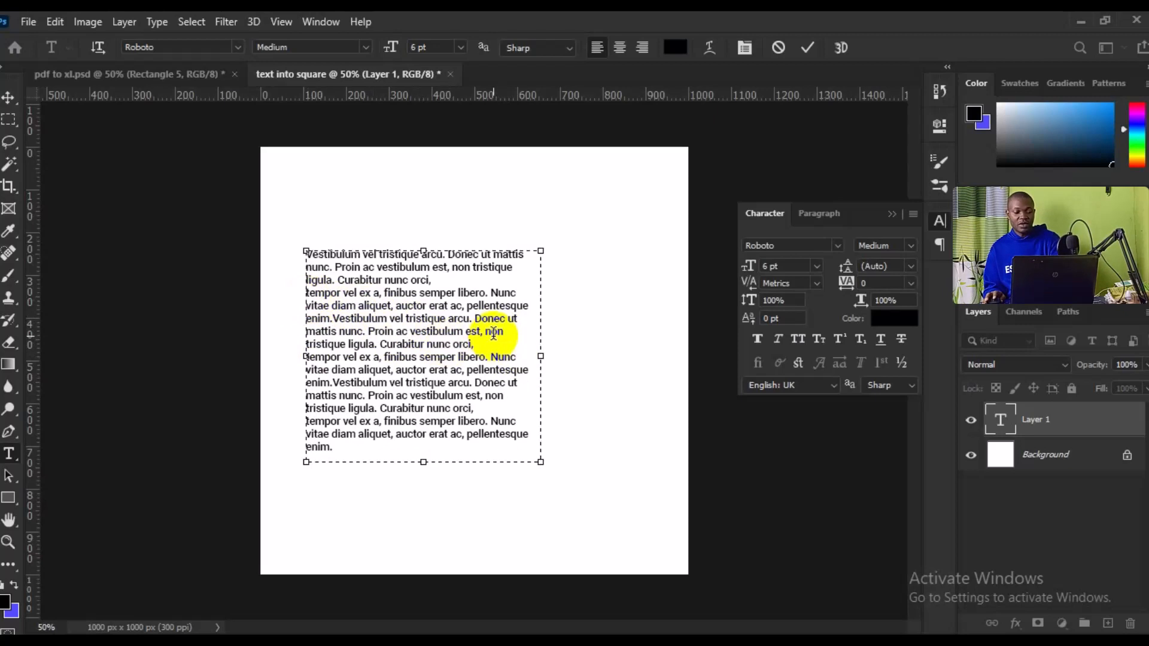
pyautogui.press('BackSpace')
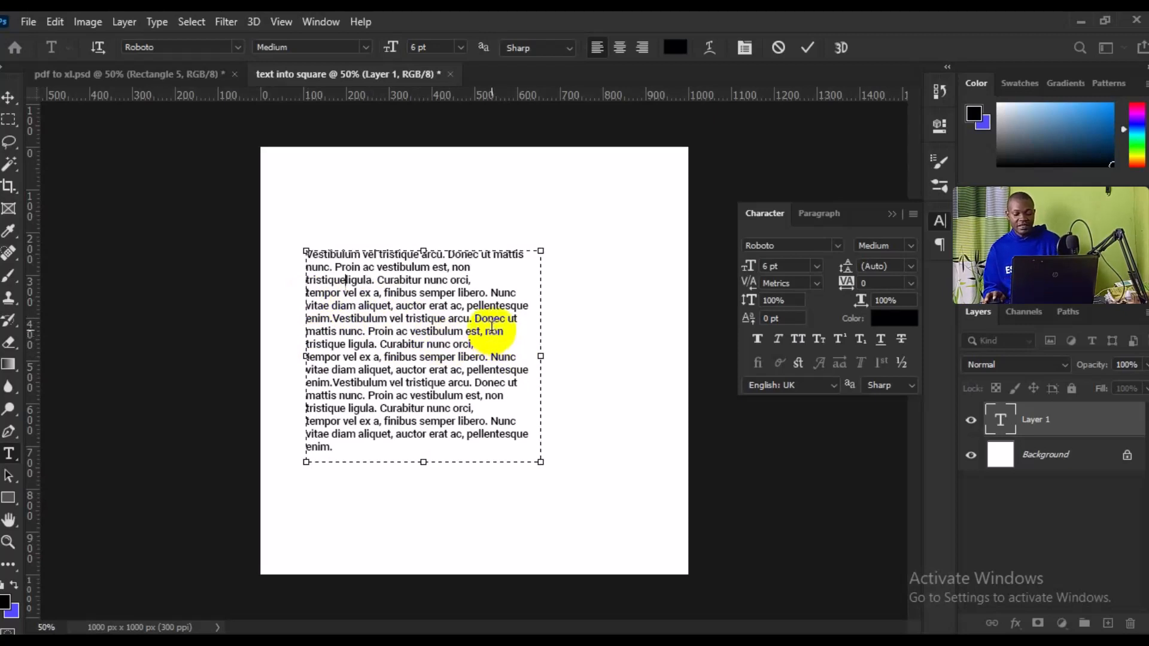
pyautogui.press('ctrl')
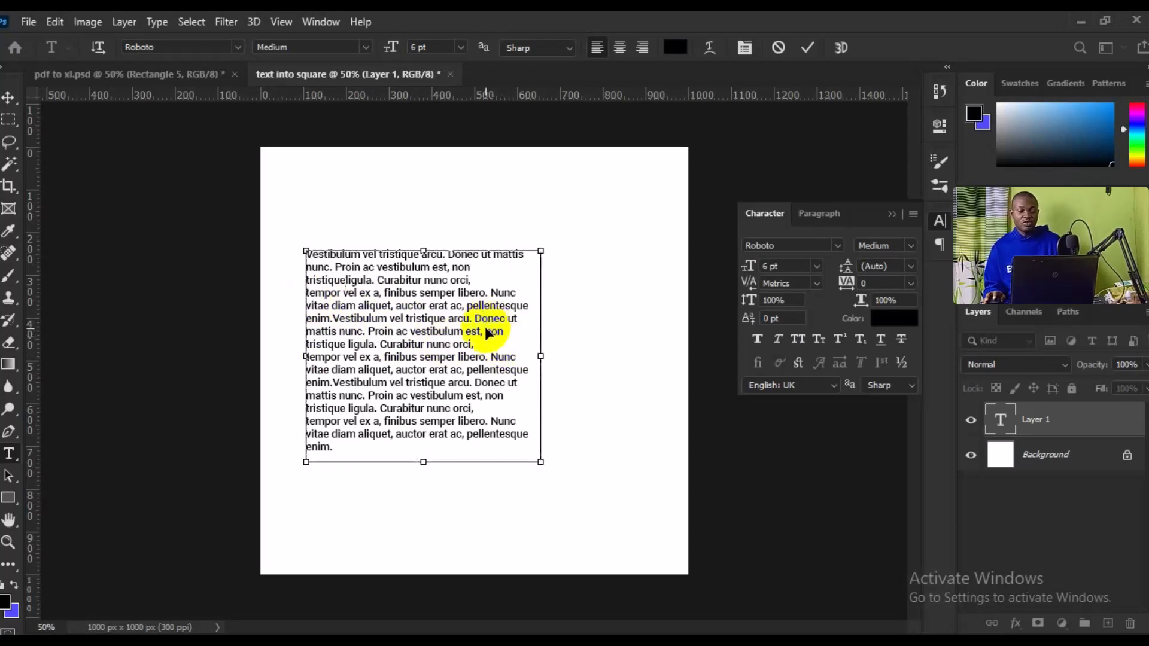
pyautogui.hotkey('ctrl', 'z')
# Step: Apply Justify all to the entire text in the box
pyautogui.hotkey('ctrl', 'a')
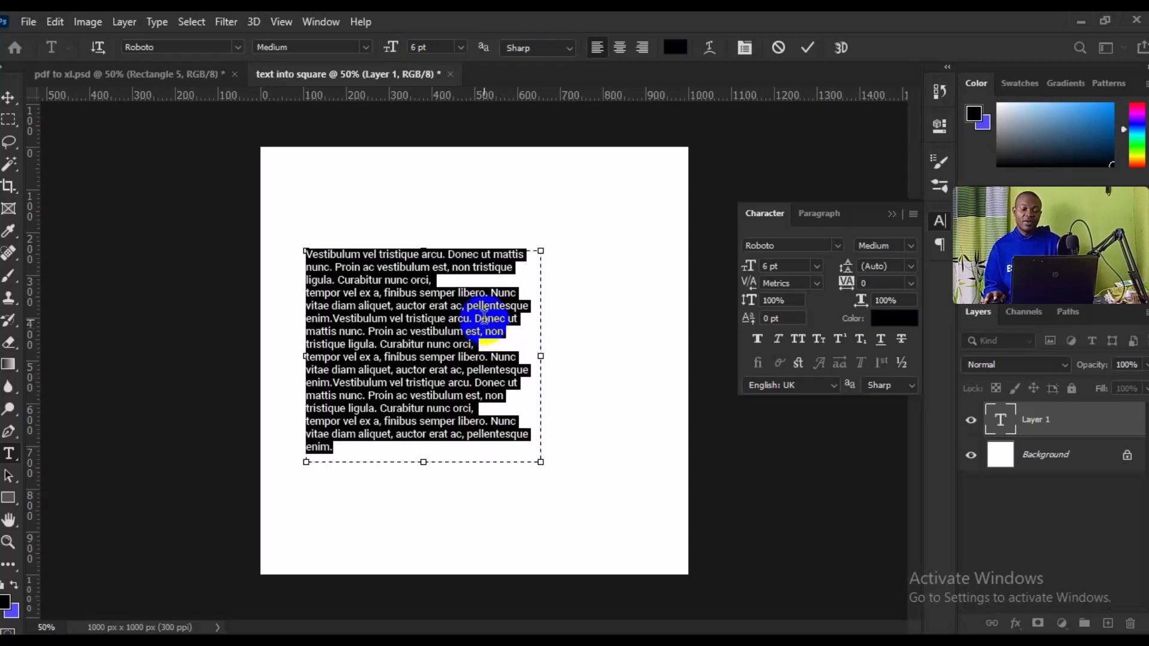
pyautogui.click(809, 221)
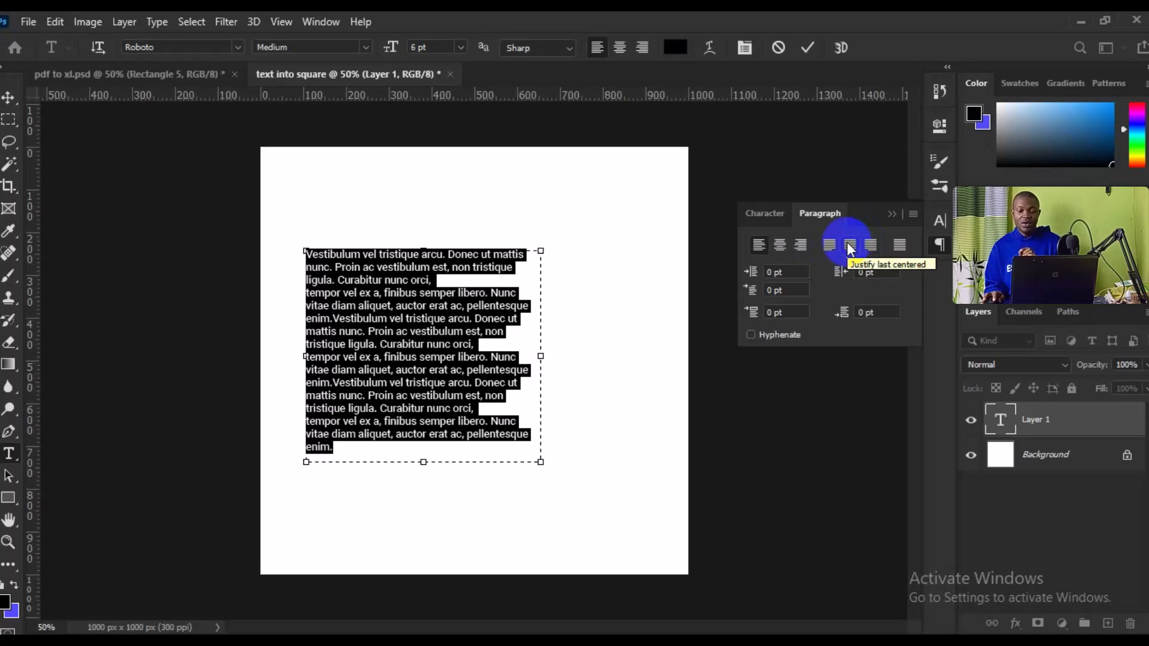
pyautogui.click(897, 252)
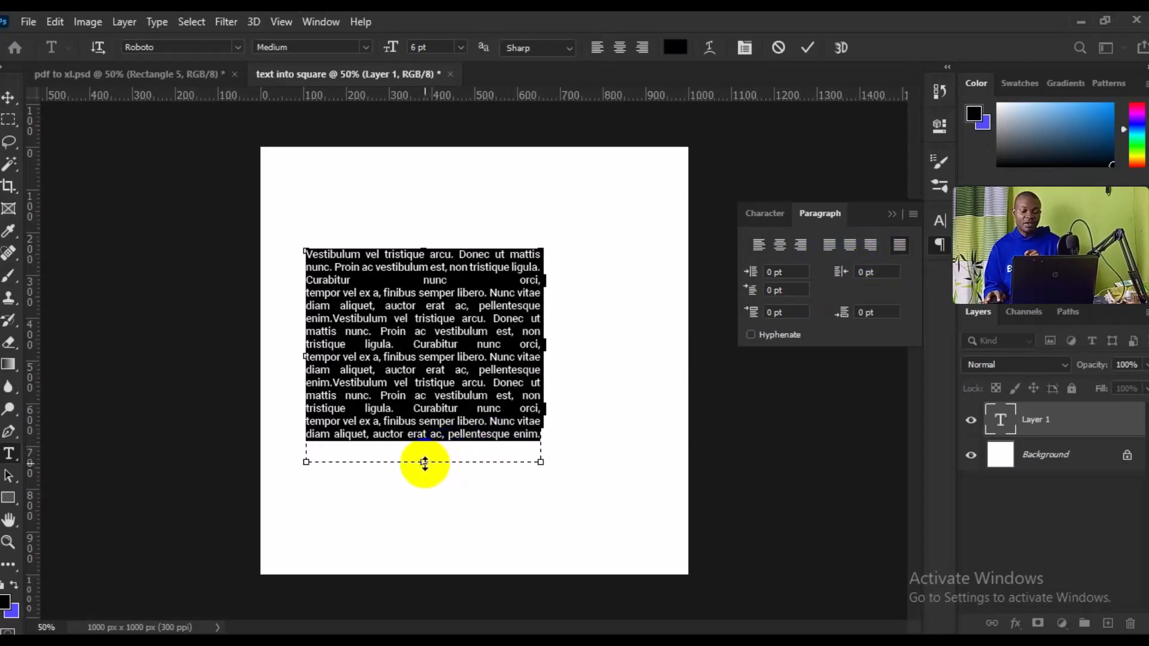
# Step: Shorten the text box to end just below the last line and move the text block to the center of the canvas
pyautogui.moveTo(425, 463); pyautogui.dragTo(434, 448)
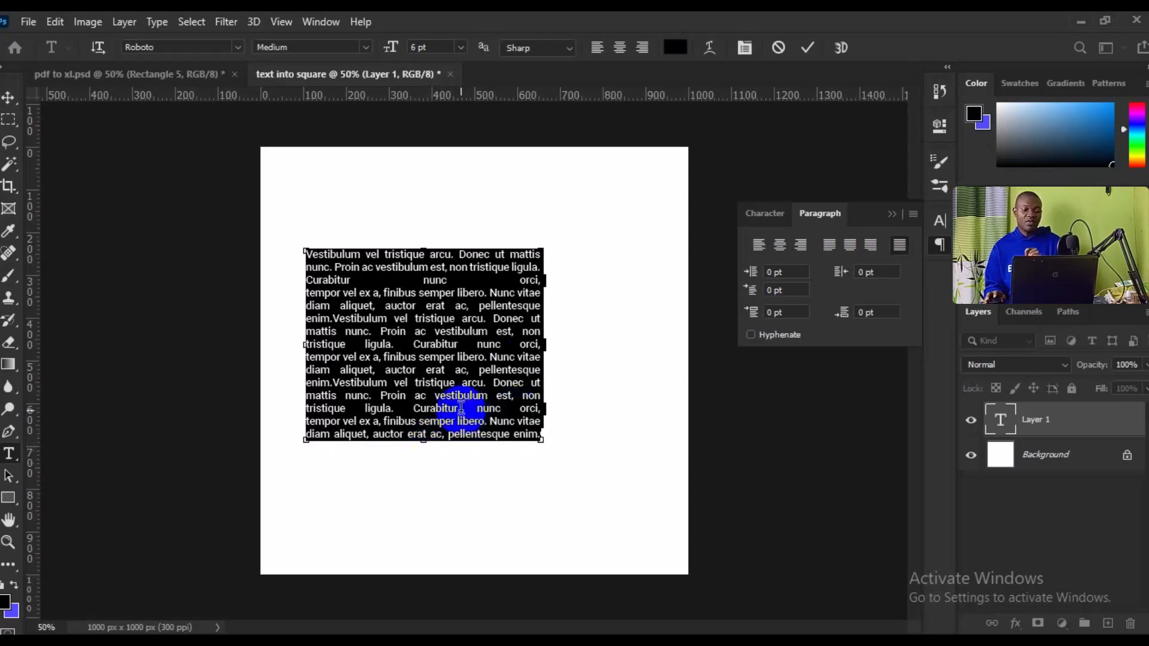
pyautogui.click(7, 108)
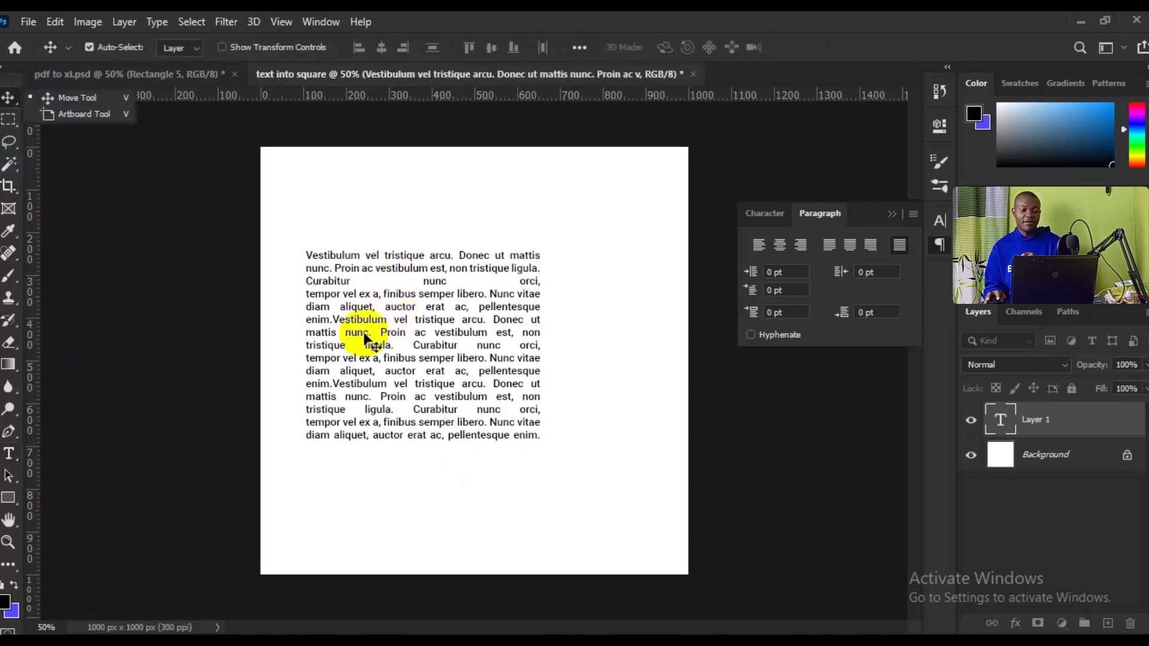
pyautogui.moveTo(364, 335); pyautogui.dragTo(409, 345)
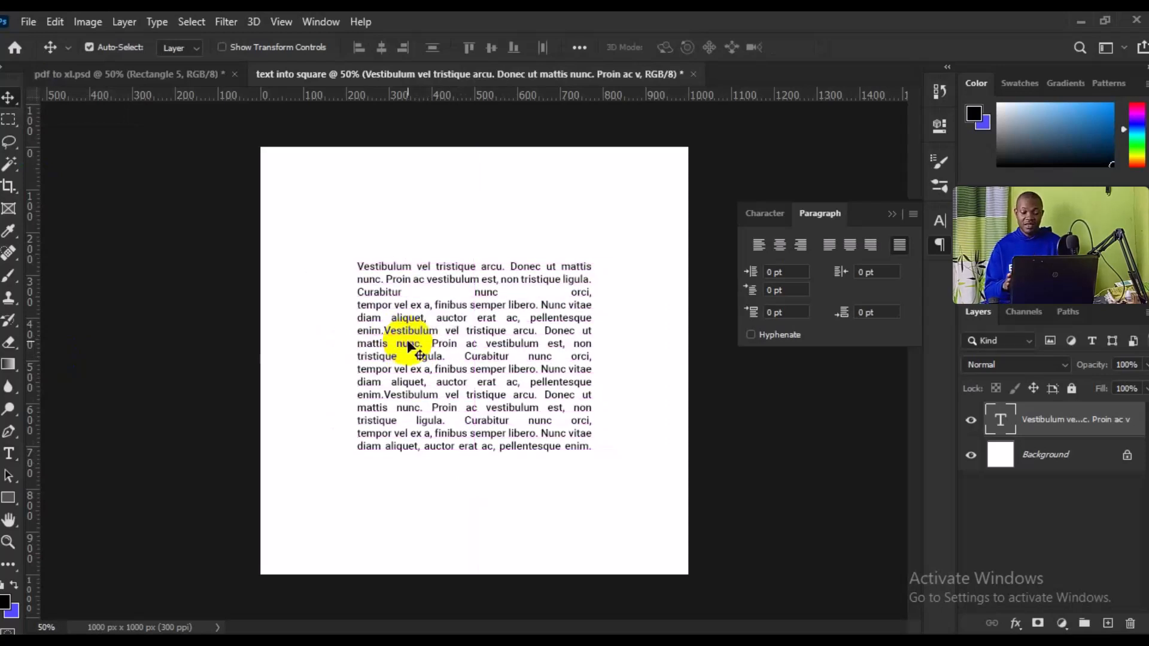